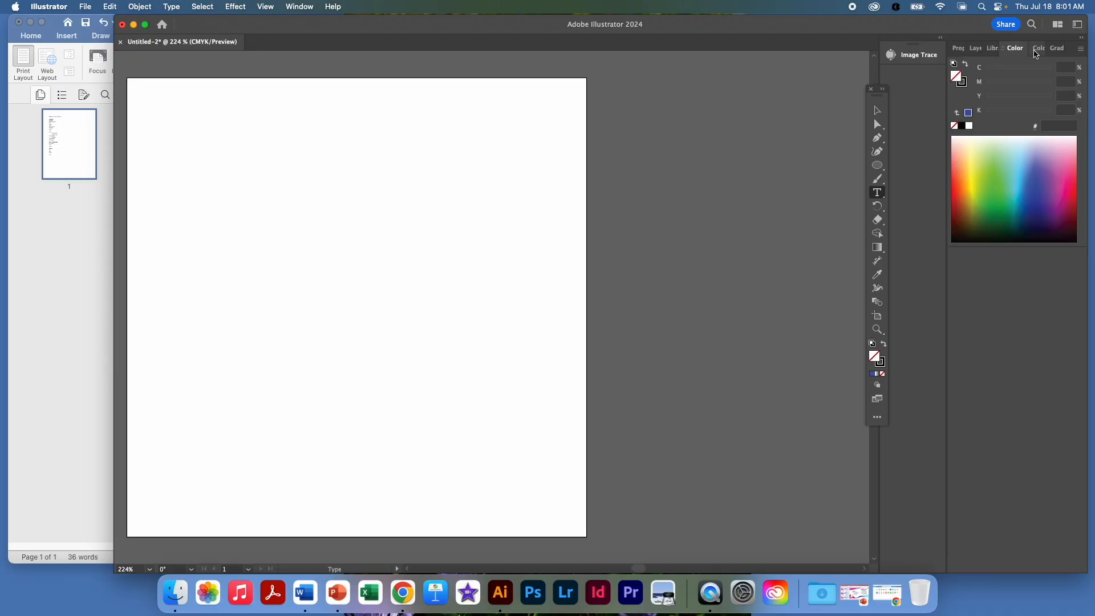
pyautogui.click(1038, 49)
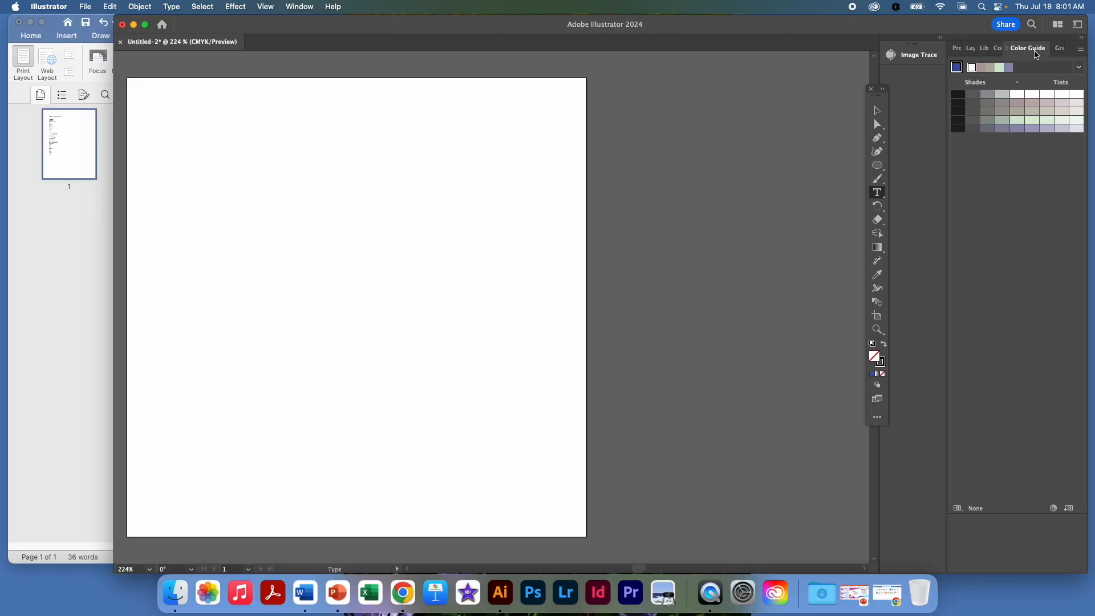
pyautogui.click(1058, 50)
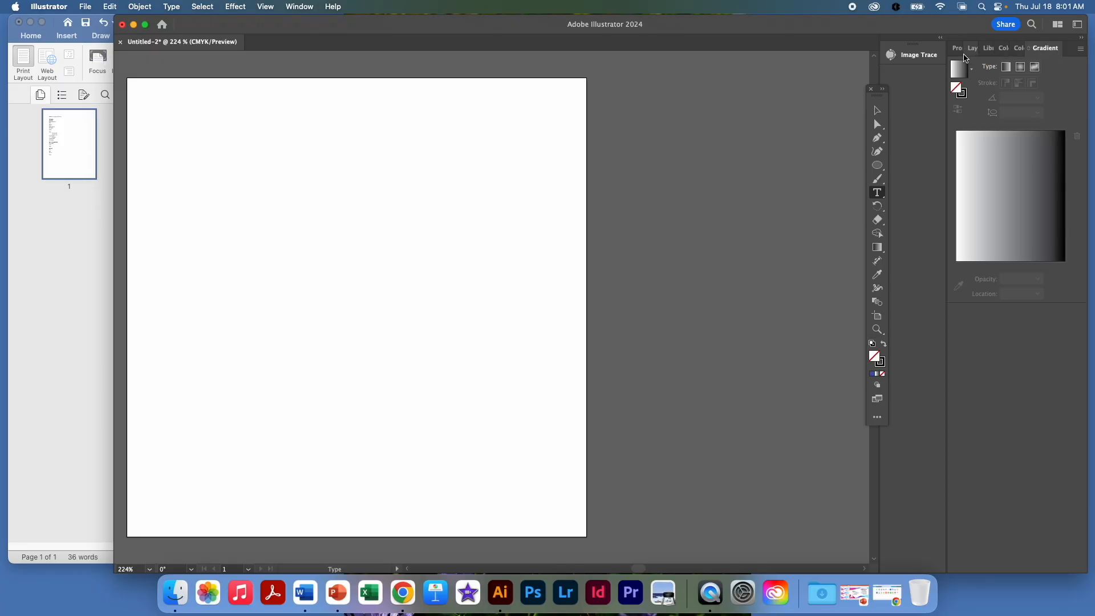
pyautogui.click(956, 49)
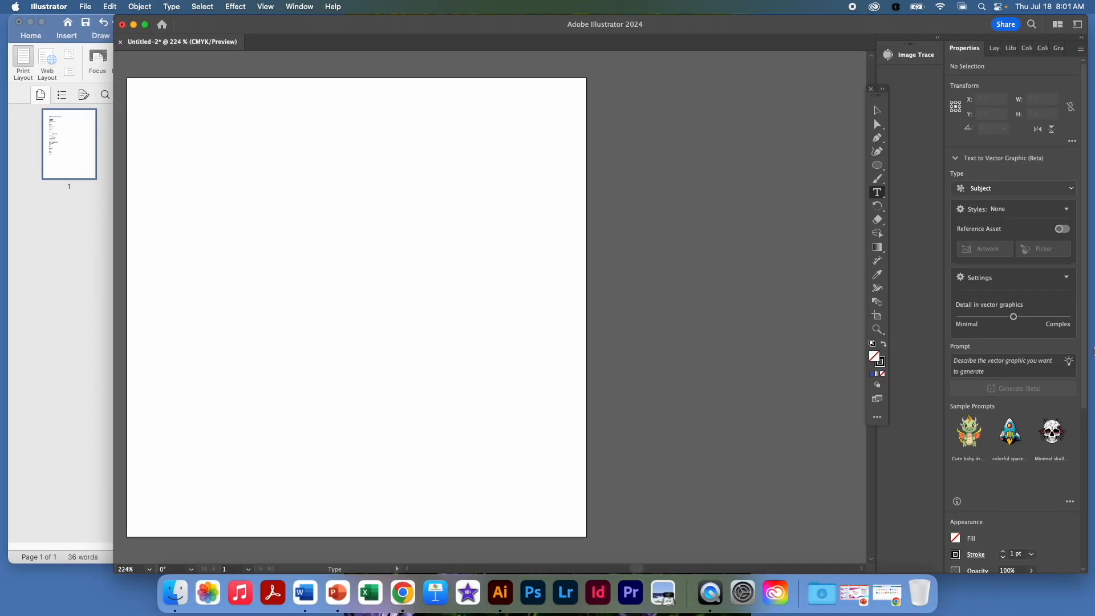
pyautogui.moveTo(1093, 351); pyautogui.dragTo(1091, 526)
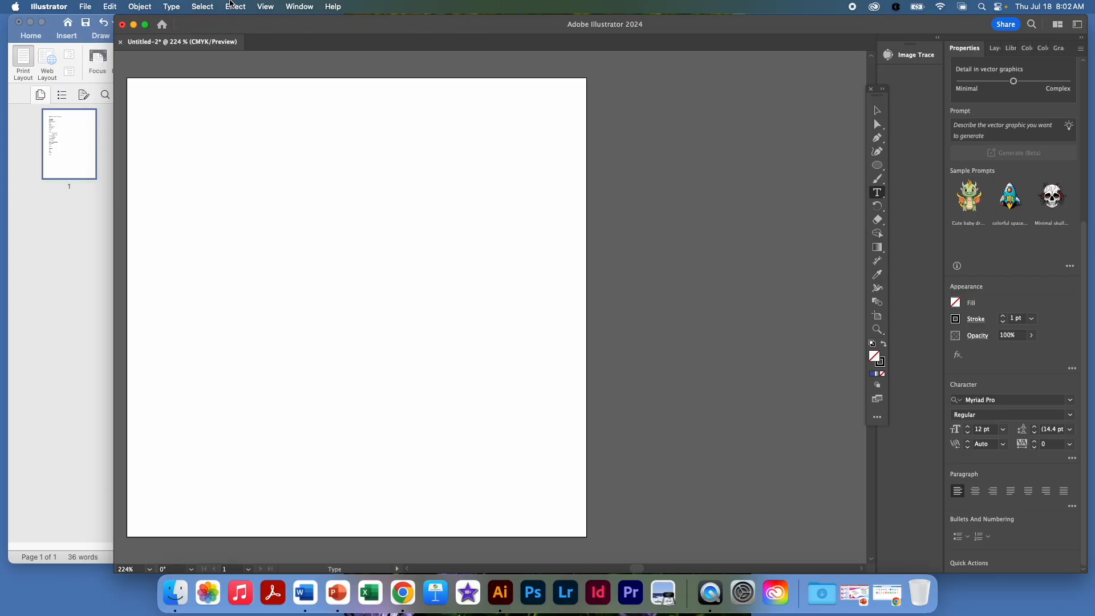
pyautogui.click(294, 6)
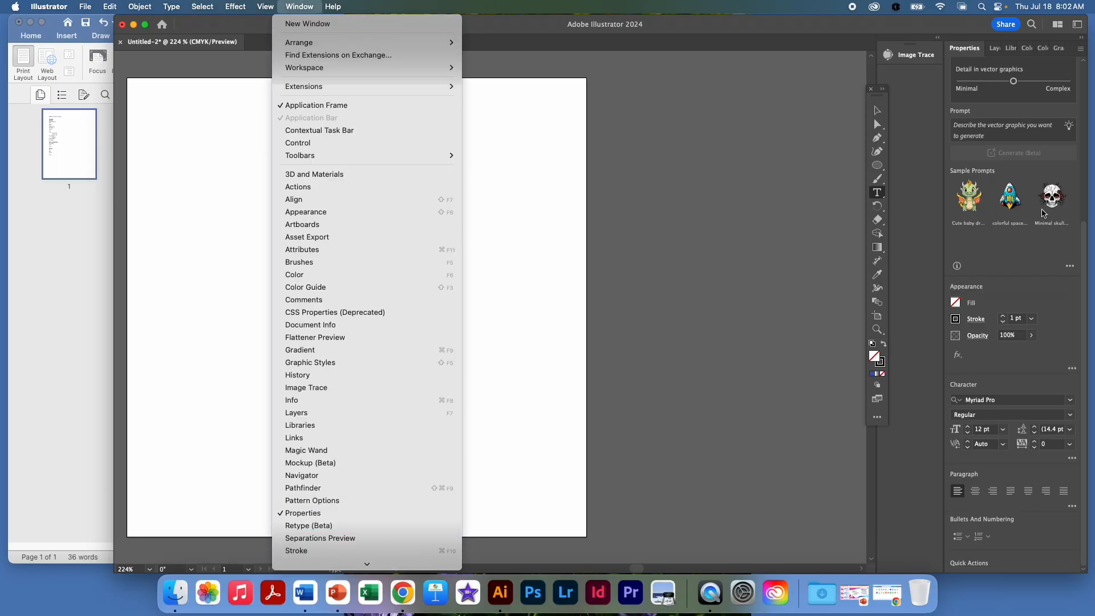
pyautogui.click(353, 9)
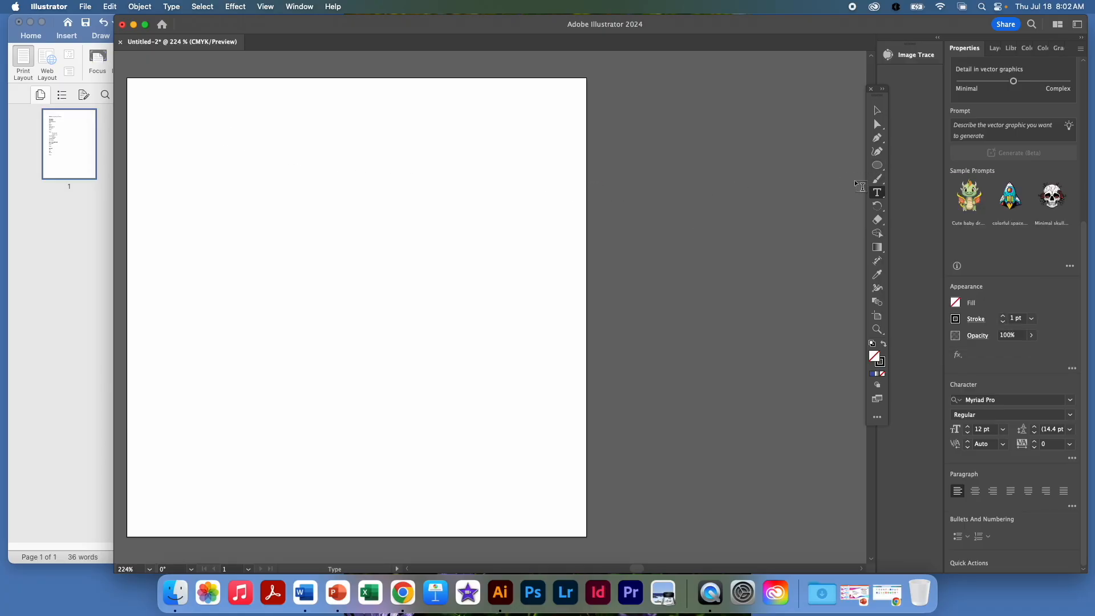
# Step: Draw five overlapping circles and ellipses of different sizes near the artboard's upper-left corner to form a cloud shape
pyautogui.click(878, 165)
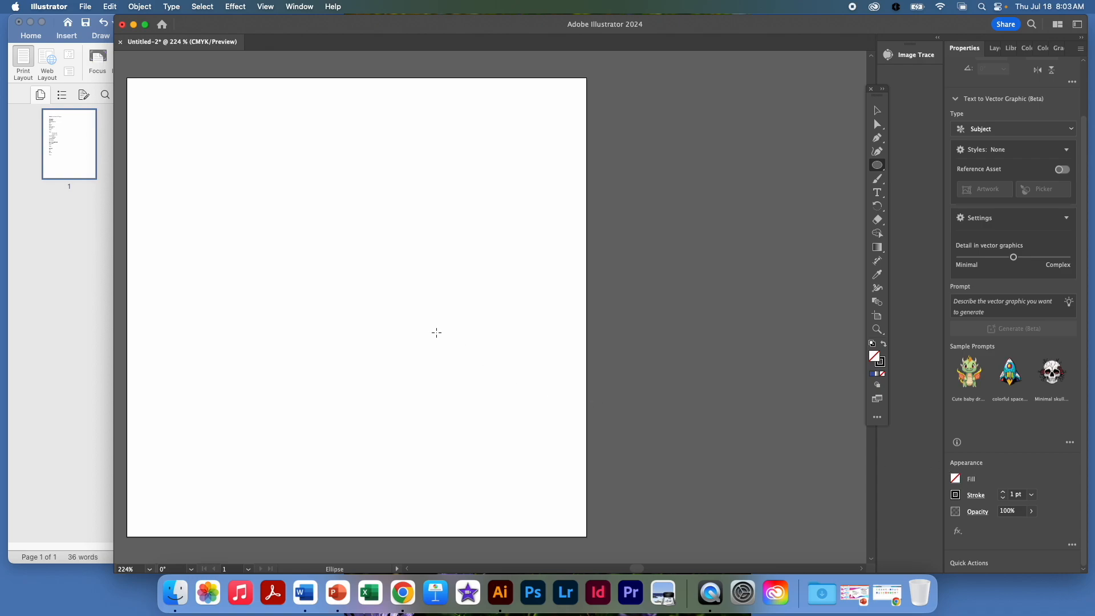
pyautogui.moveTo(205, 137); pyautogui.dragTo(308, 242)
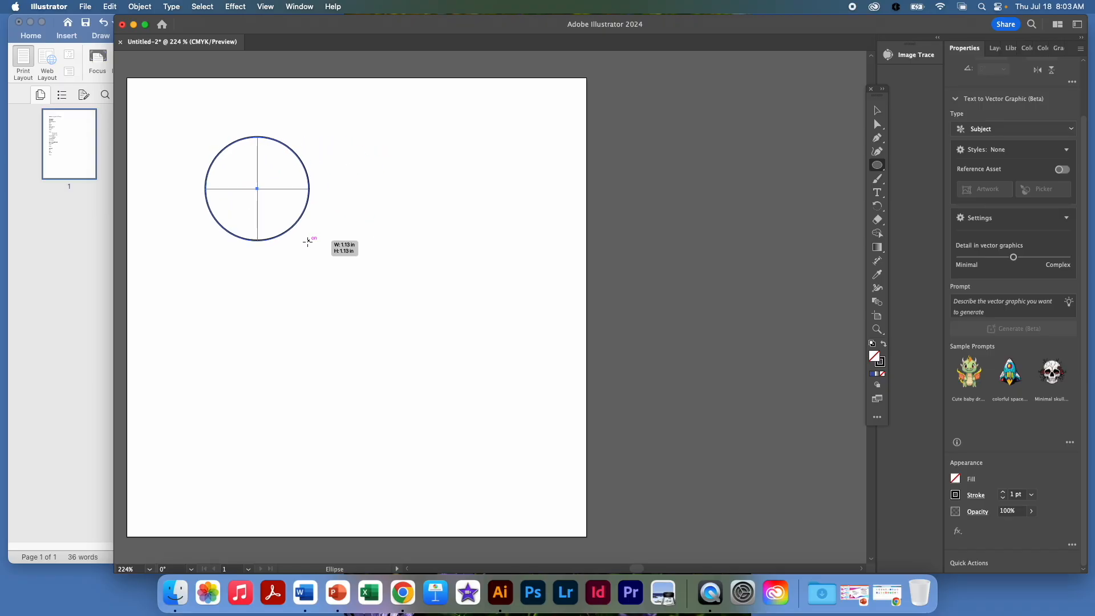
pyautogui.moveTo(308, 241); pyautogui.dragTo(253, 182)
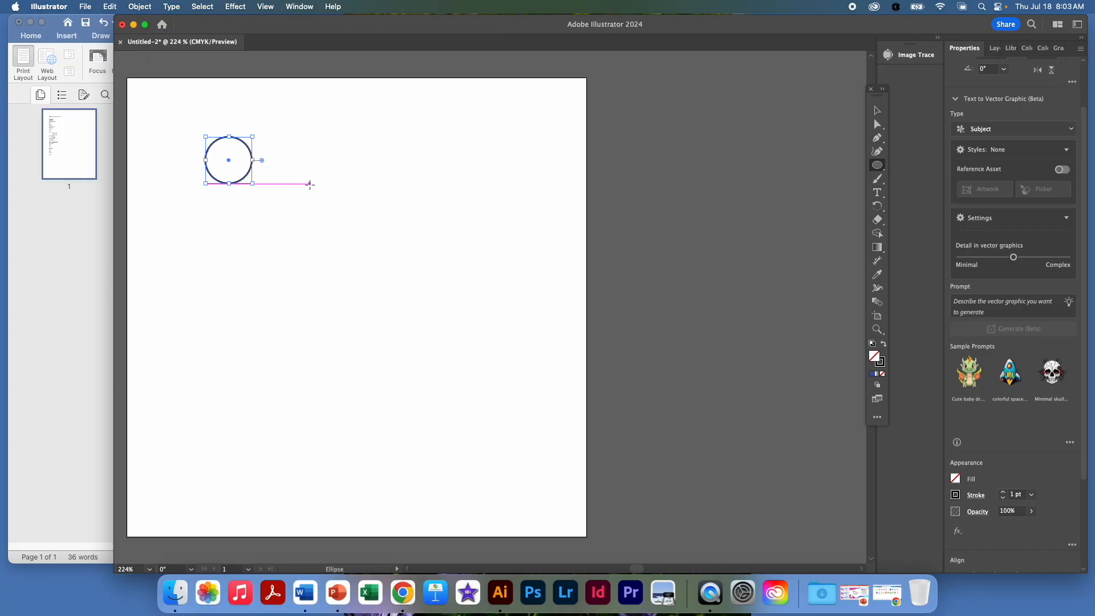
pyautogui.moveTo(315, 188); pyautogui.dragTo(237, 142)
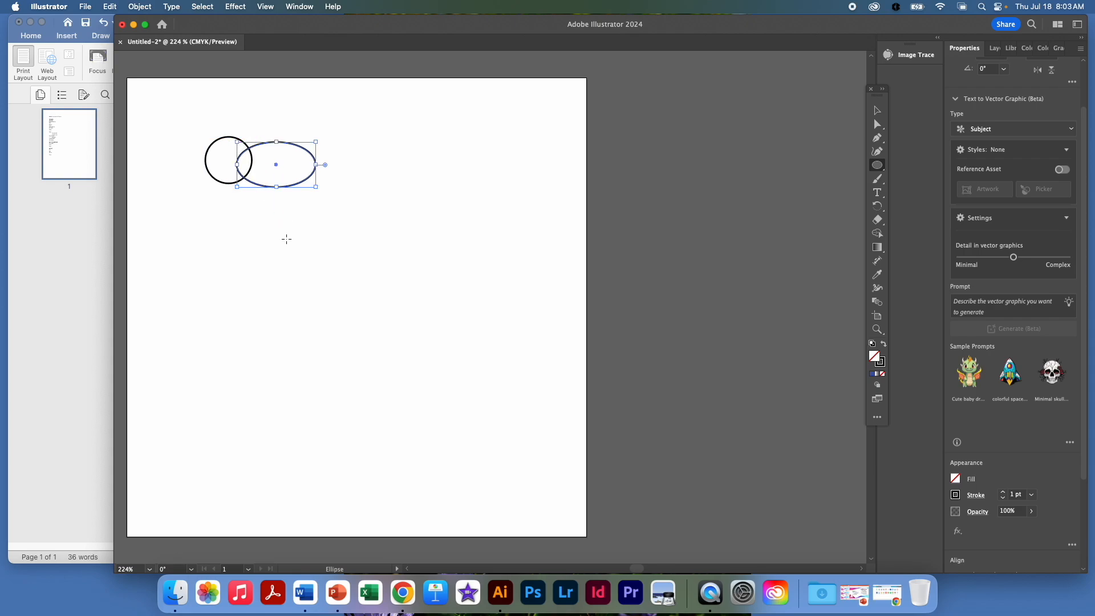
pyautogui.moveTo(287, 222); pyautogui.dragTo(220, 165)
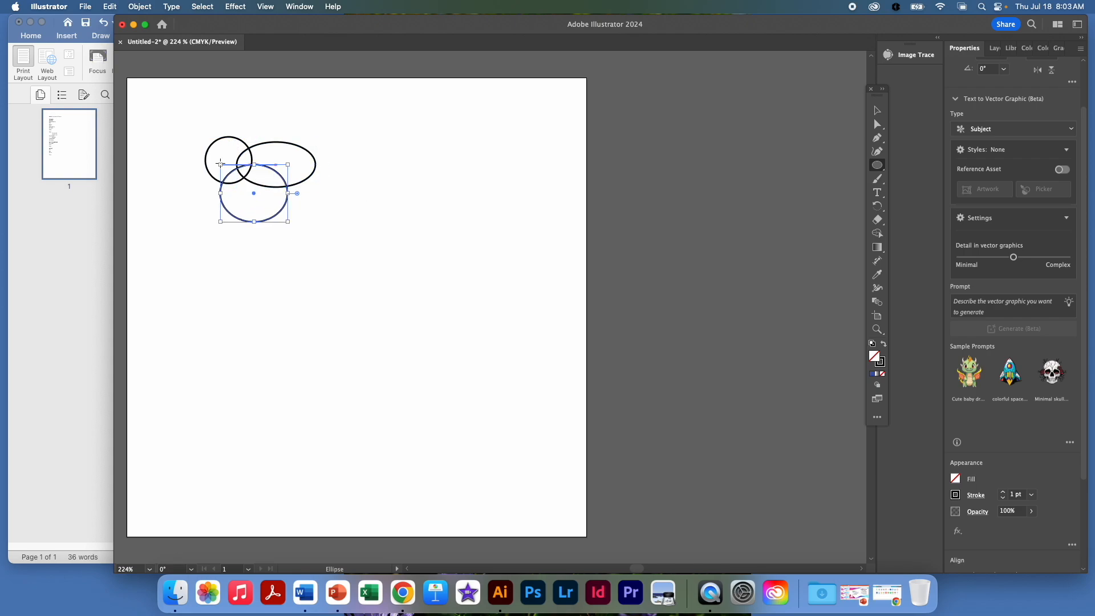
pyautogui.moveTo(170, 215); pyautogui.dragTo(240, 169)
pyautogui.moveTo(180, 149); pyautogui.dragTo(223, 183)
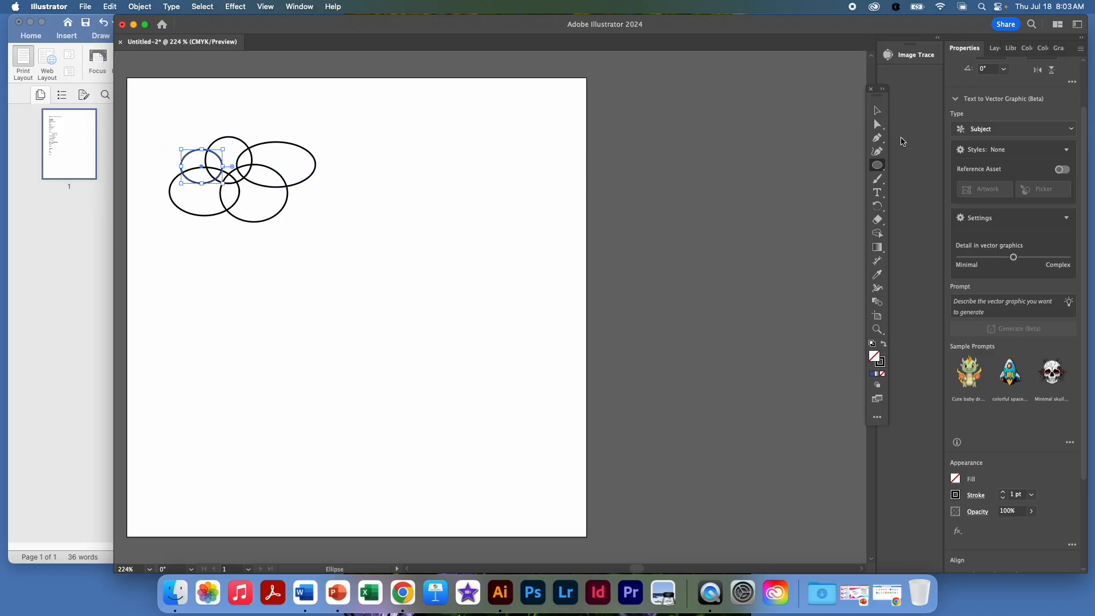
# Step: Merge the five overlapping ellipses into a single cloud outline with the Shape Builder tool
pyautogui.click(879, 112)
pyautogui.click(547, 153)
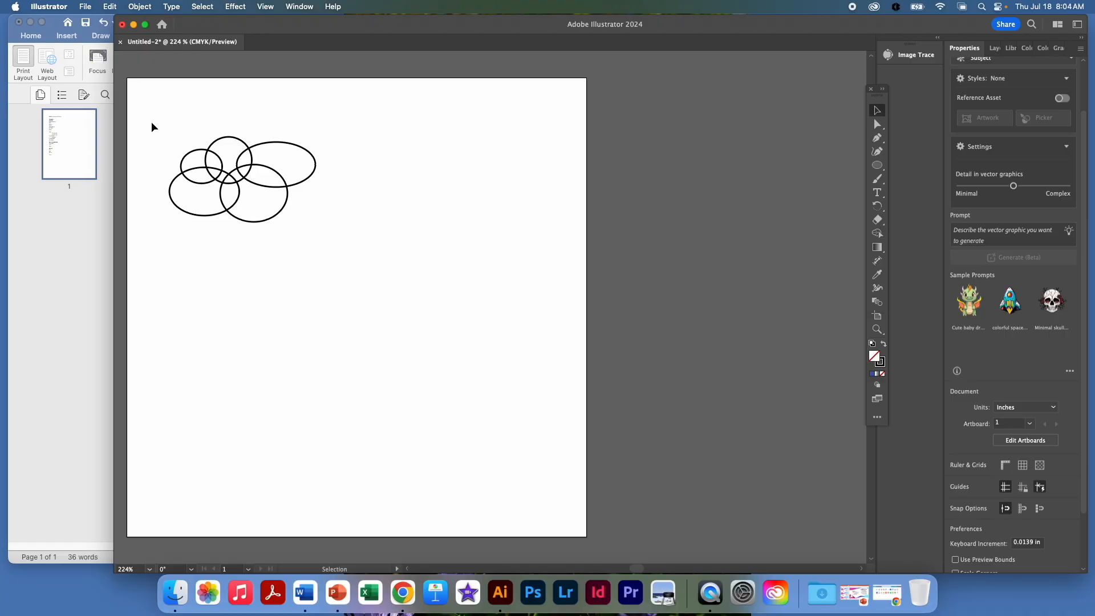
pyautogui.moveTo(152, 119); pyautogui.dragTo(350, 263)
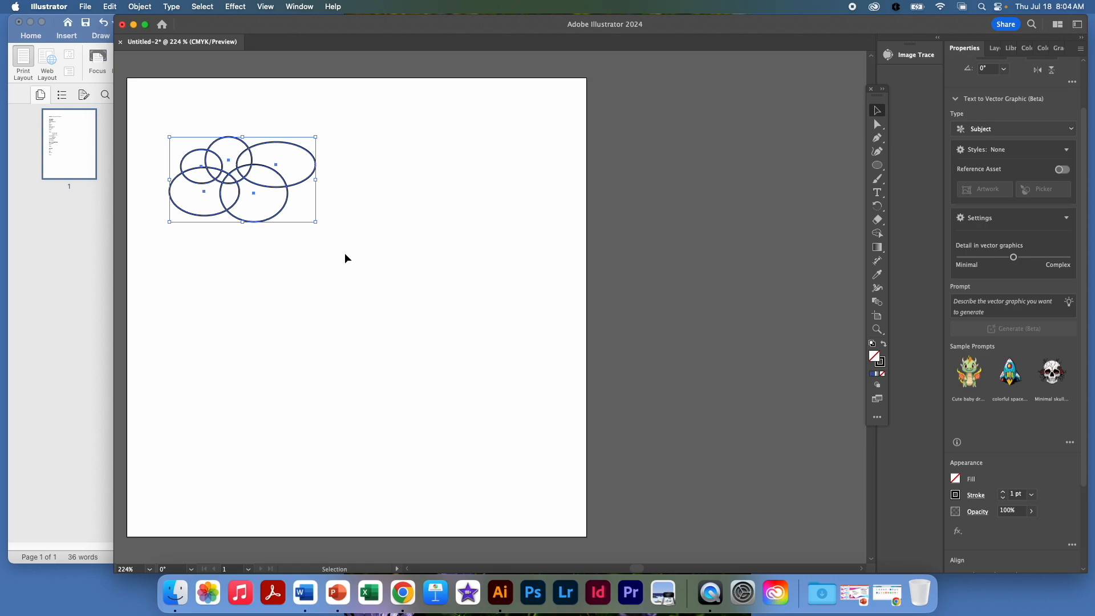
pyautogui.click(878, 234)
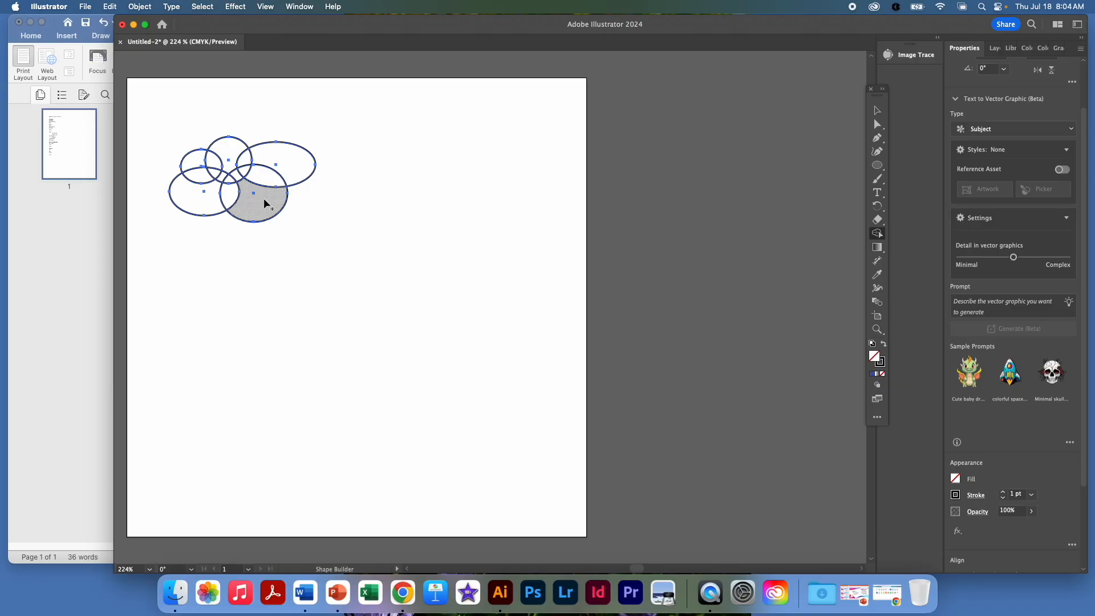
pyautogui.moveTo(266, 203)
pyautogui.mouseDown()
pyautogui.moveTo(288, 167)
pyautogui.moveTo(278, 155)
pyautogui.moveTo(252, 156)
pyautogui.moveTo(242, 170)
pyautogui.moveTo(235, 161)
pyautogui.moveTo(230, 178)
pyautogui.moveTo(211, 161)
pyautogui.moveTo(192, 166)
pyautogui.moveTo(194, 198)
pyautogui.moveTo(233, 197)
pyautogui.mouseUp()
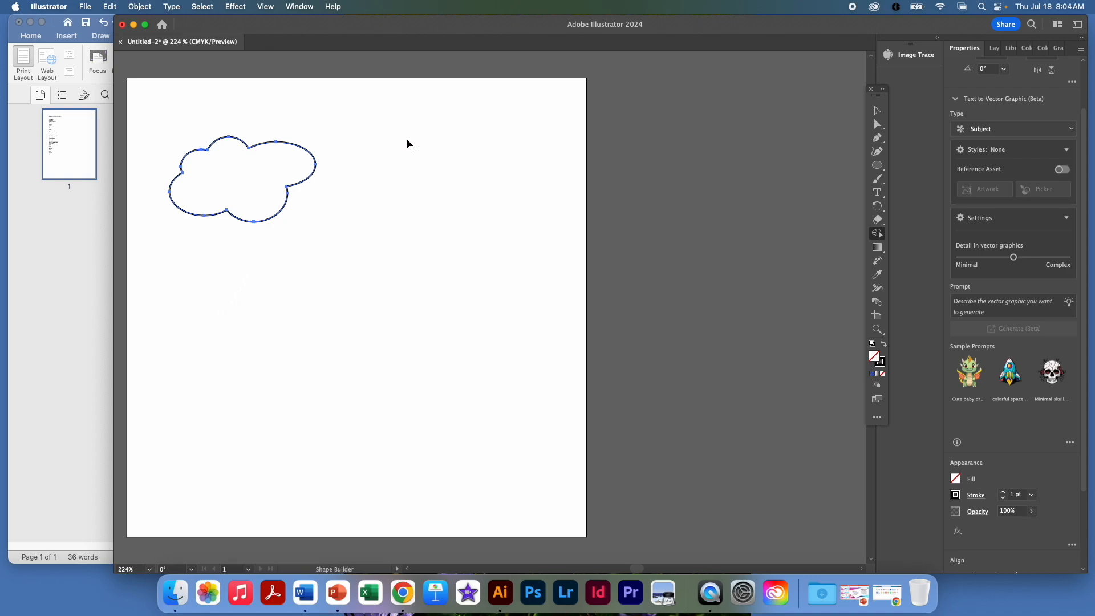
# Step: Scale the cloud down by about a third and place a copy slightly below and to the right of it
pyautogui.click(873, 111)
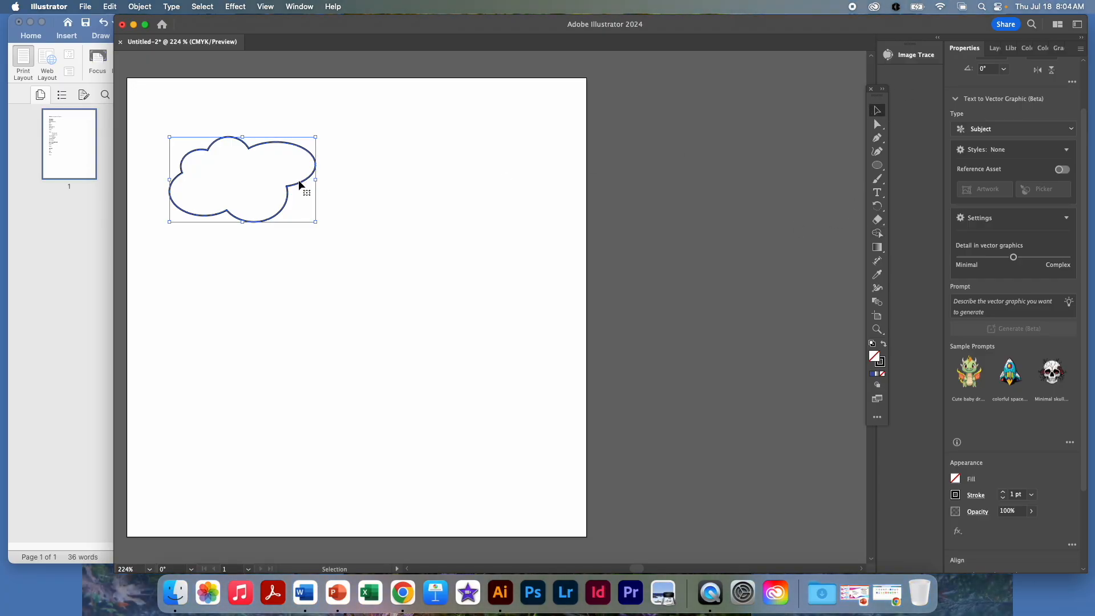
pyautogui.moveTo(317, 223); pyautogui.dragTo(272, 200)
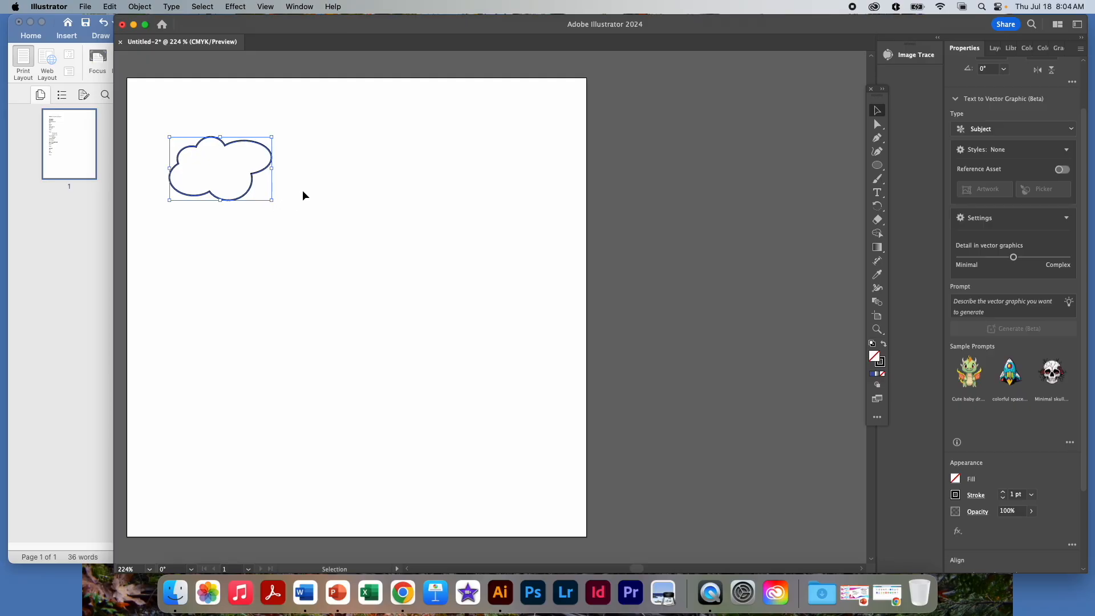
pyautogui.press('super+v')
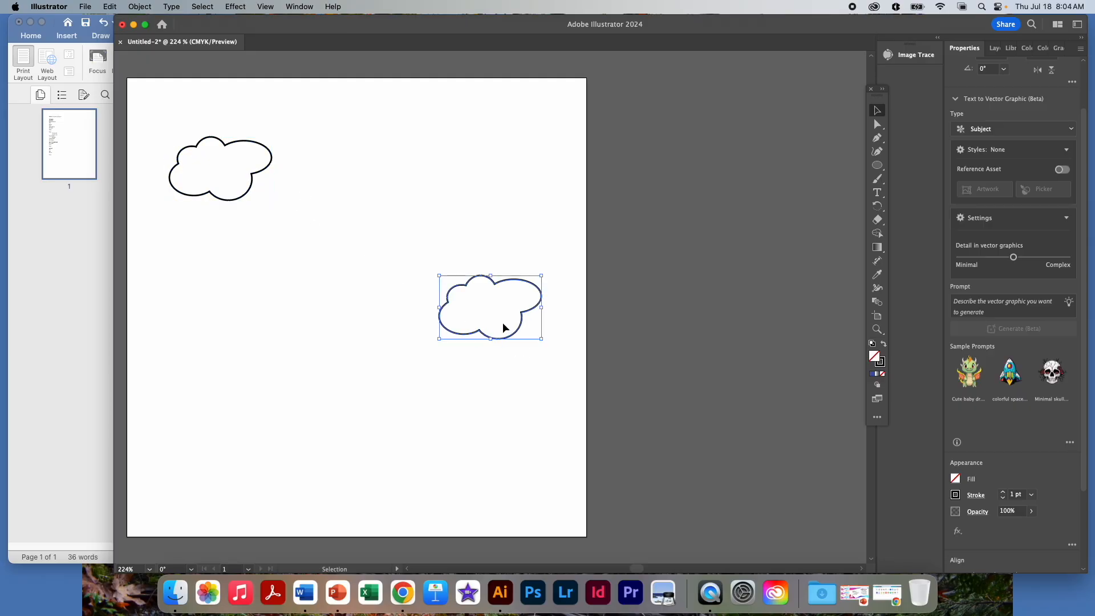
pyautogui.moveTo(500, 287); pyautogui.dragTo(327, 170)
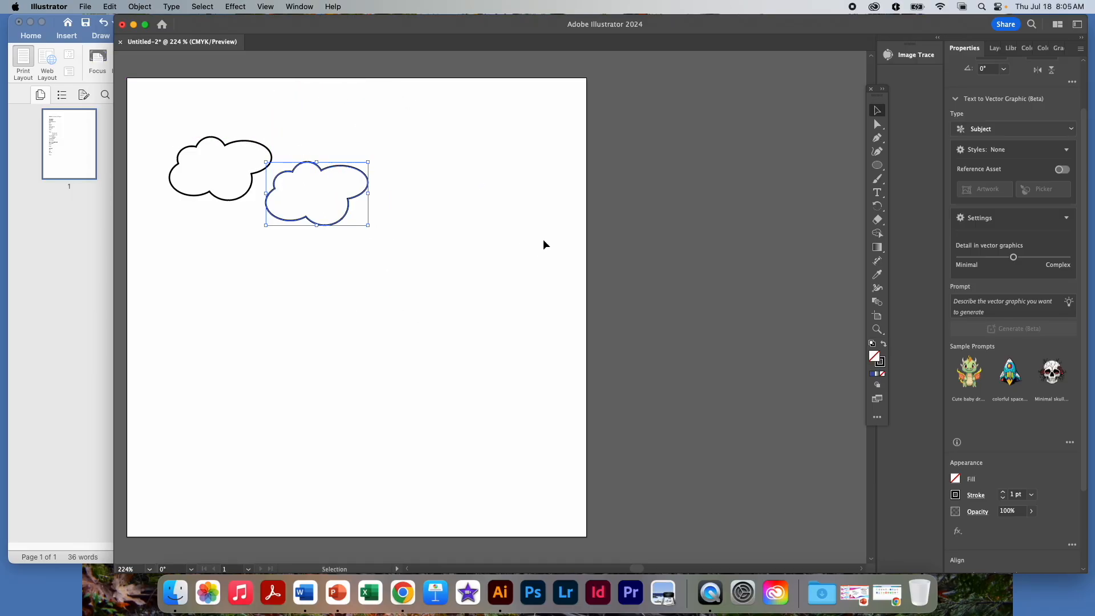
pyautogui.click(558, 240)
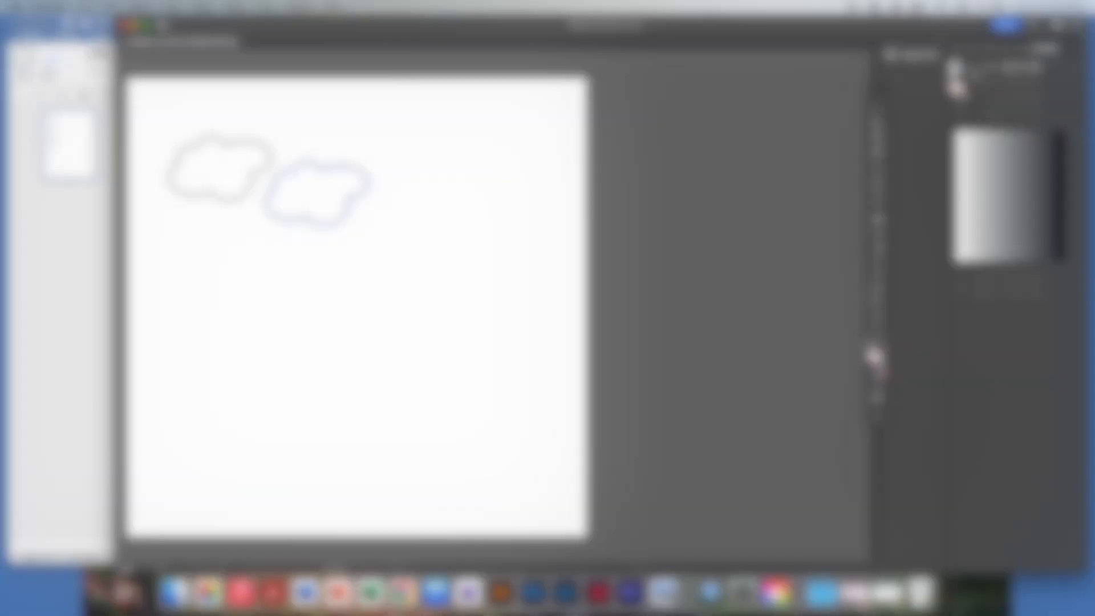
# Step: Fill the second cloud with the Fading Sky gradient, tilt it to about -18° and shift its midpoint toward the blue end
pyautogui.click(972, 69)
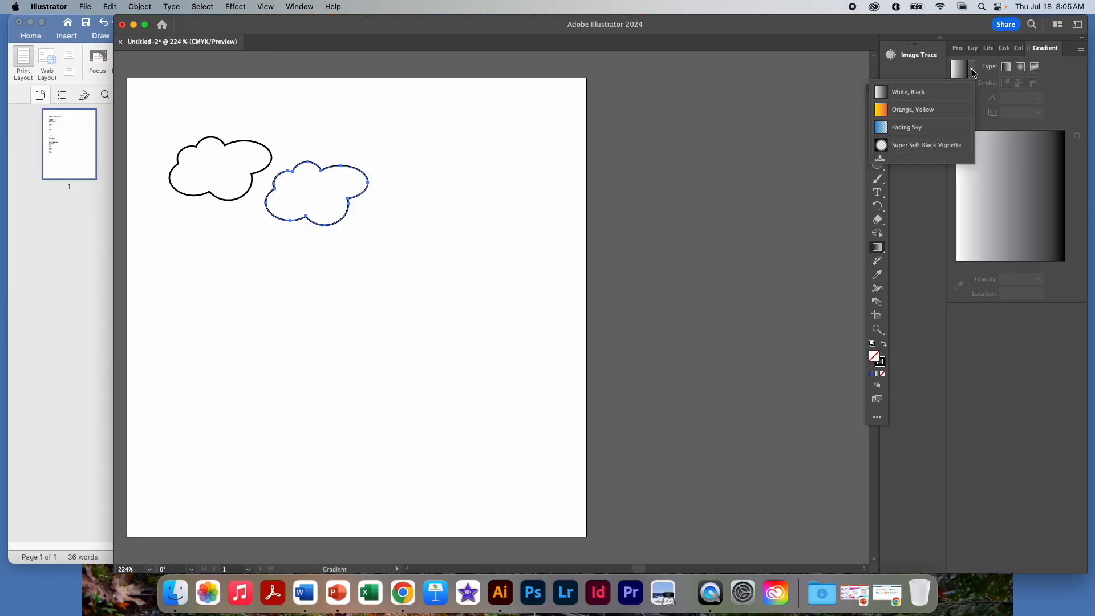
pyautogui.click(917, 133)
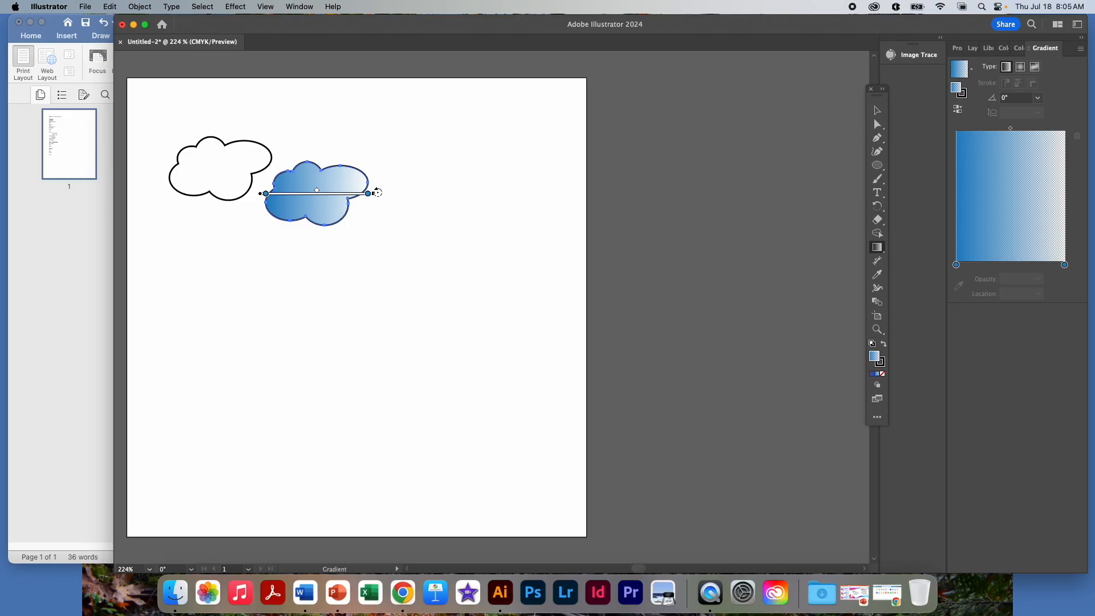
pyautogui.moveTo(378, 192)
pyautogui.mouseDown()
pyautogui.moveTo(374, 228)
pyautogui.moveTo(351, 258)
pyautogui.moveTo(403, 183)
pyautogui.moveTo(399, 134)
pyautogui.moveTo(384, 114)
pyautogui.moveTo(384, 230)
pyautogui.moveTo(369, 211)
pyautogui.moveTo(296, 193)
pyautogui.mouseUp()
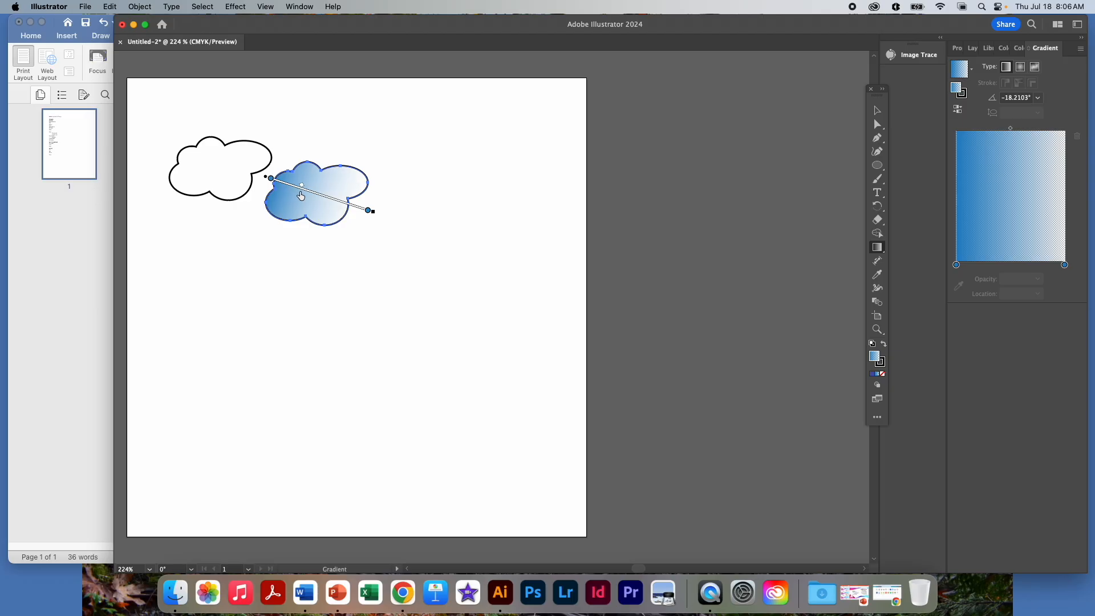
pyautogui.moveTo(295, 195); pyautogui.dragTo(299, 197)
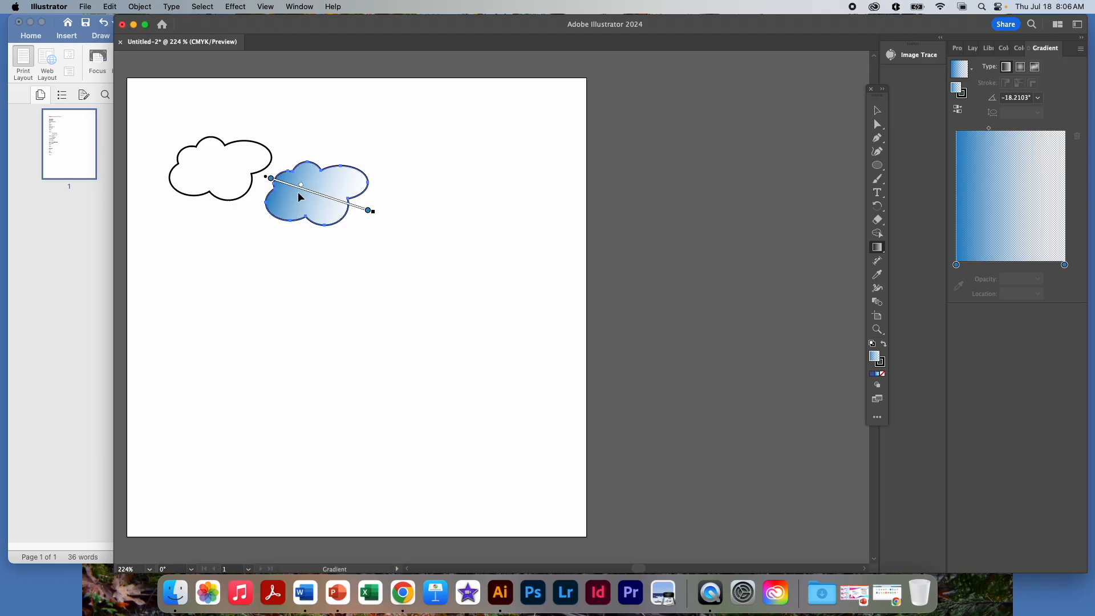
pyautogui.click(877, 111)
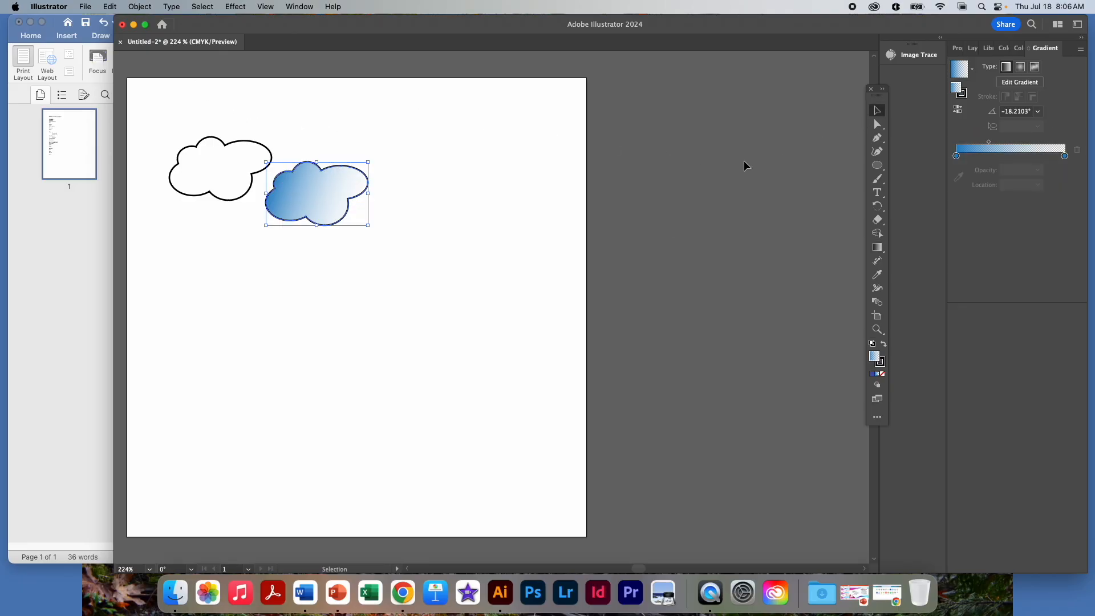
# Step: Undo the gradient fill, tilt and midpoint changes on the second cloud
pyautogui.press('super+z')
pyautogui.press('super+z')
pyautogui.press('super+z')
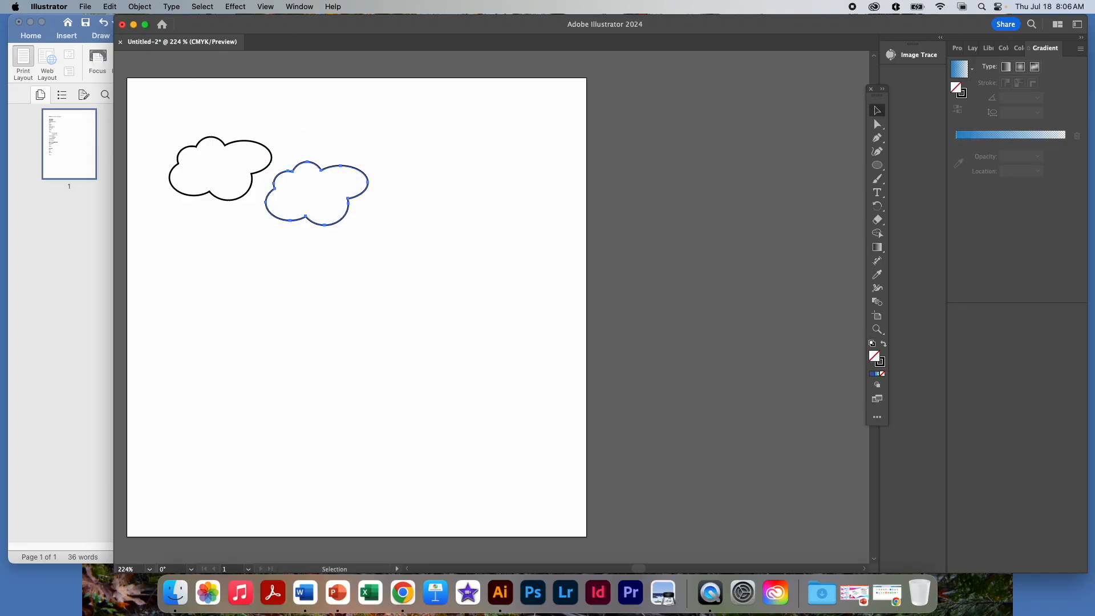
# Step: Fill both clouds together with the blue-to-transparent Fading Sky gradient at 0°
pyautogui.keyDown('shift'); pyautogui.click(242, 193); pyautogui.keyUp('shift')
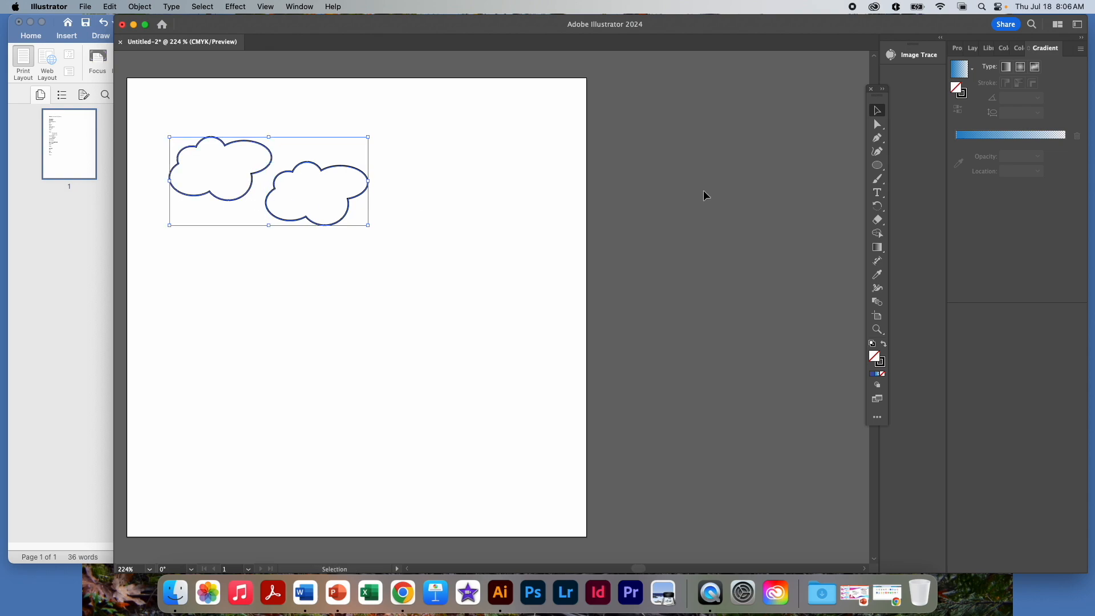
pyautogui.click(877, 248)
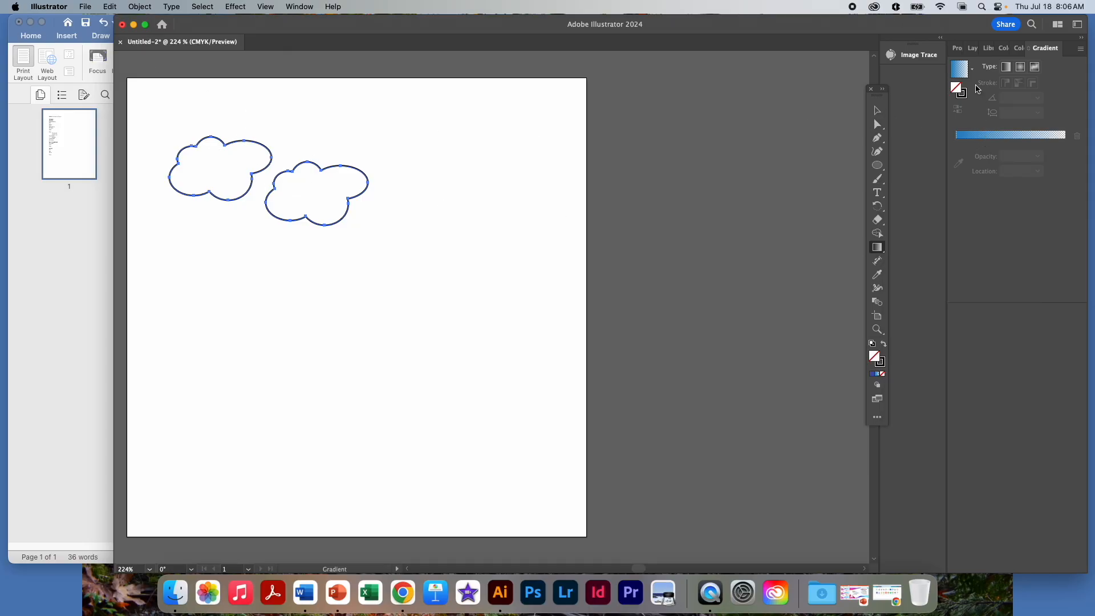
pyautogui.click(957, 78)
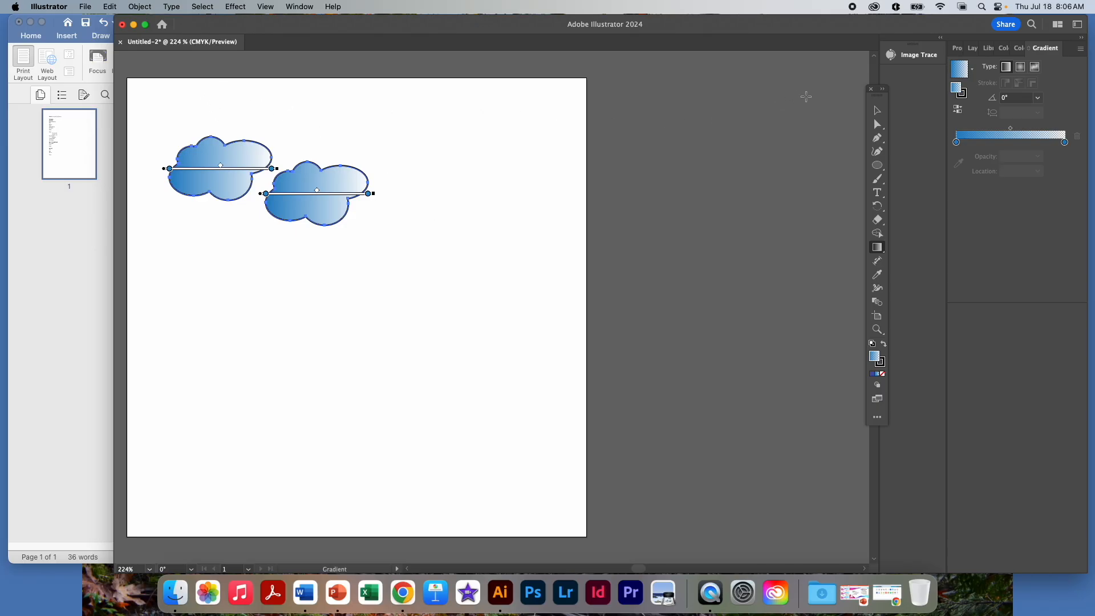
pyautogui.click(877, 110)
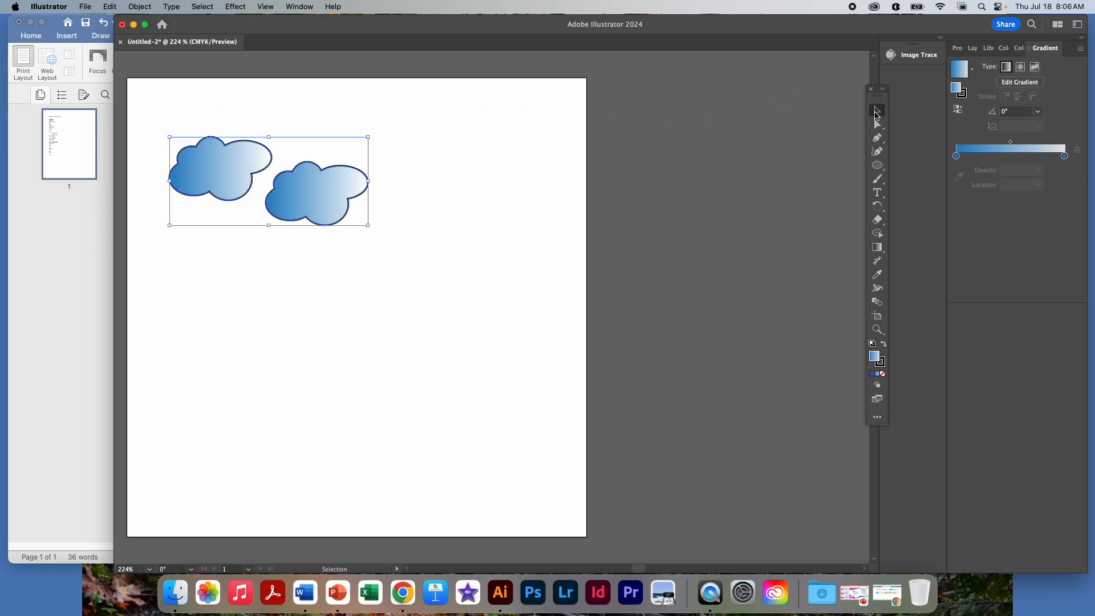
pyautogui.click(379, 236)
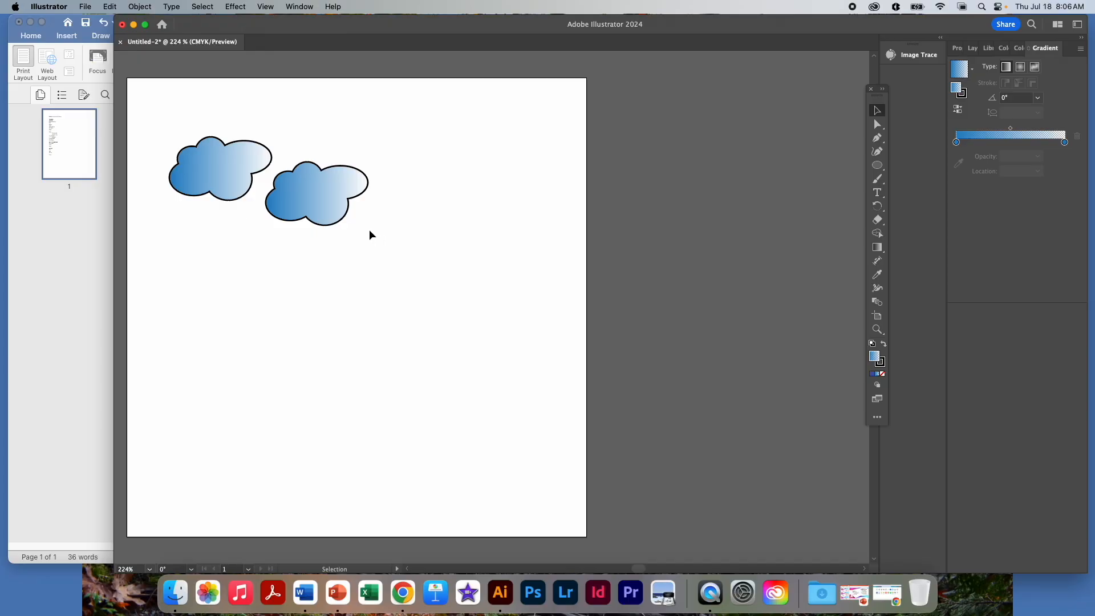
pyautogui.press('a')
pyautogui.press('super+v')
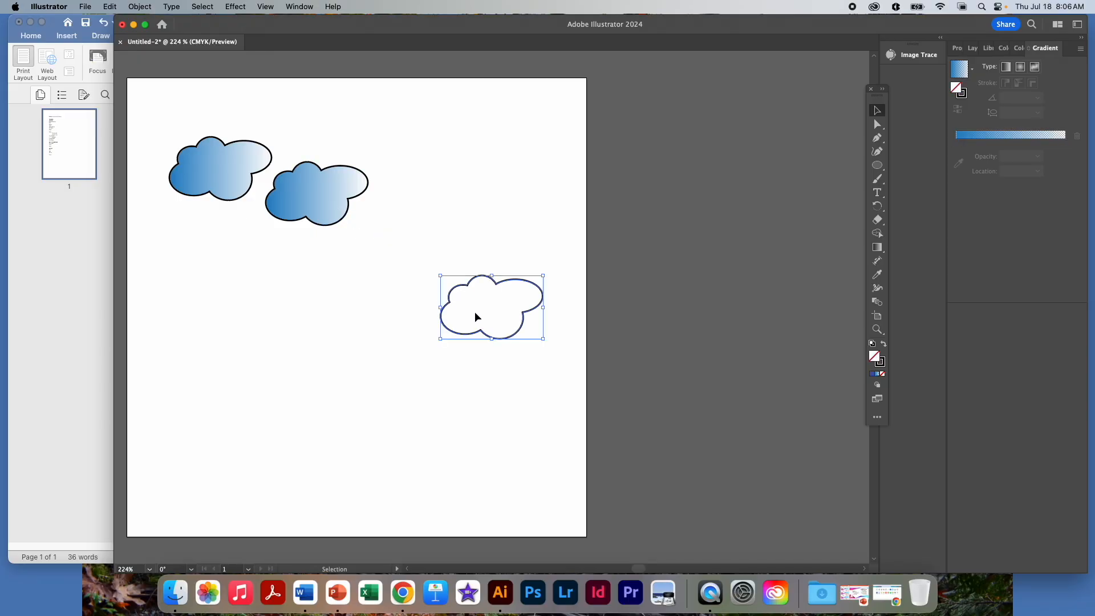
pyautogui.press('Delete')
# Step: Duplicate the second gradient-filled cloud by copying and pasting it onto the artboard
pyautogui.click(335, 187)
pyautogui.press('super+c')
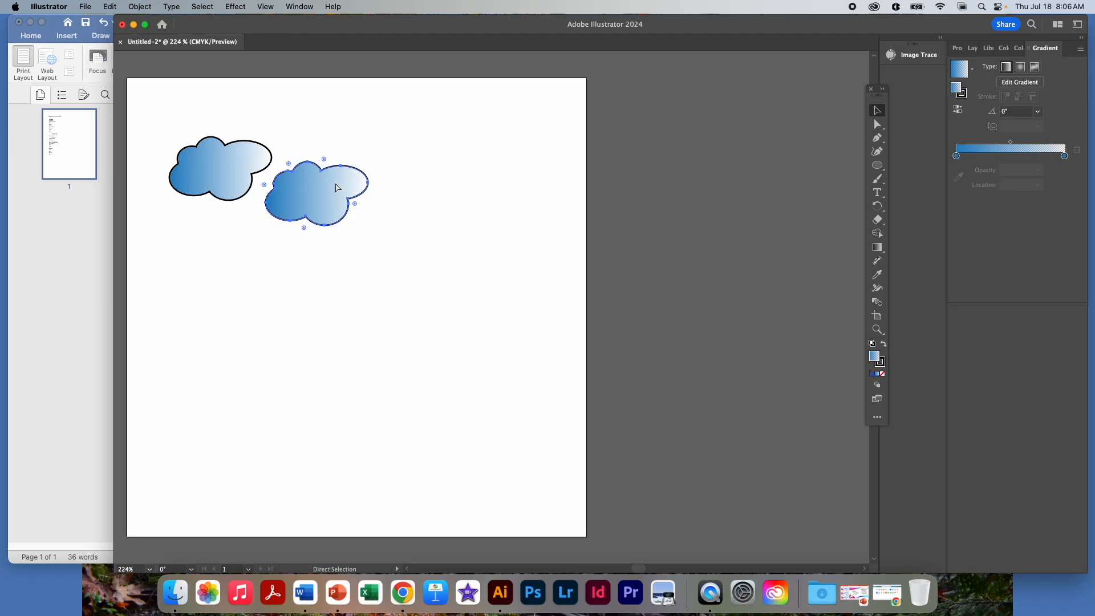
pyautogui.press('super+v')
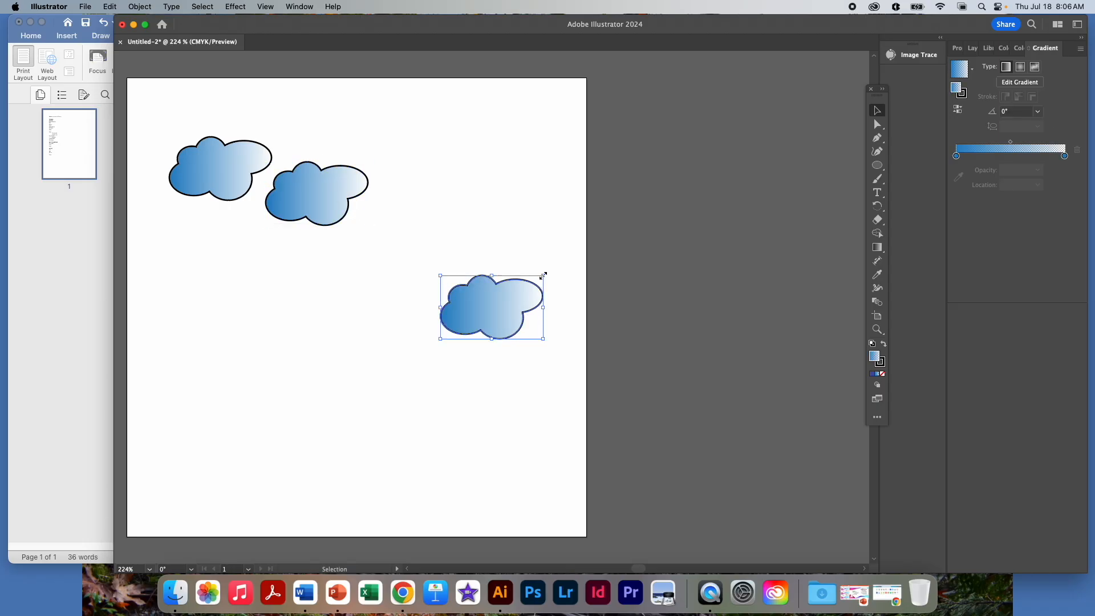
# Step: Scale the pasted cloud down to about half its size and reflect it across the vertical axis
pyautogui.moveTo(543, 276); pyautogui.dragTo(503, 309)
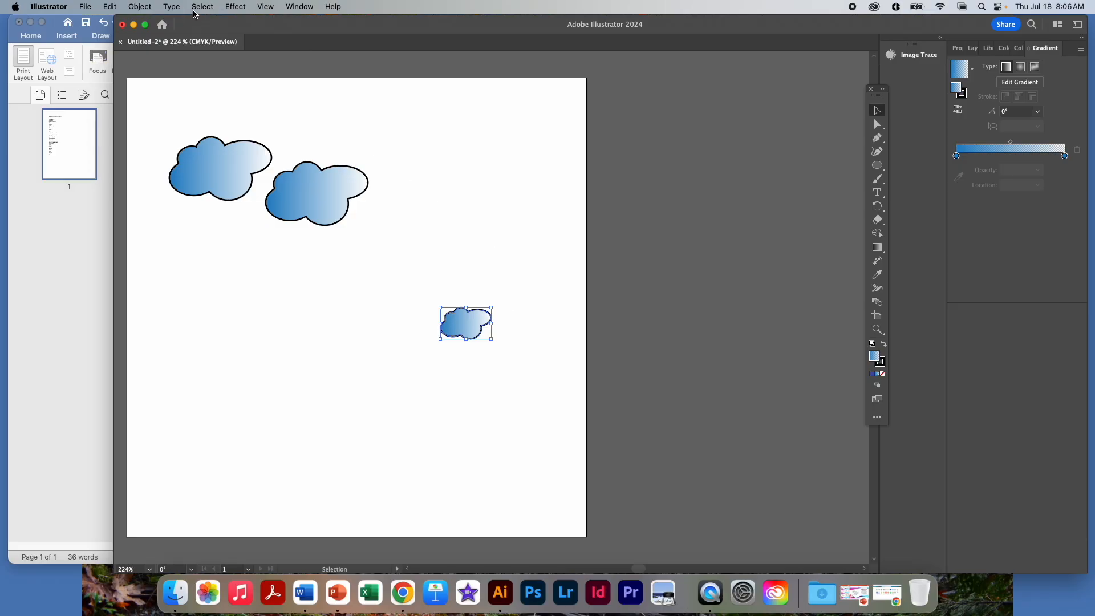
pyautogui.click(141, 7)
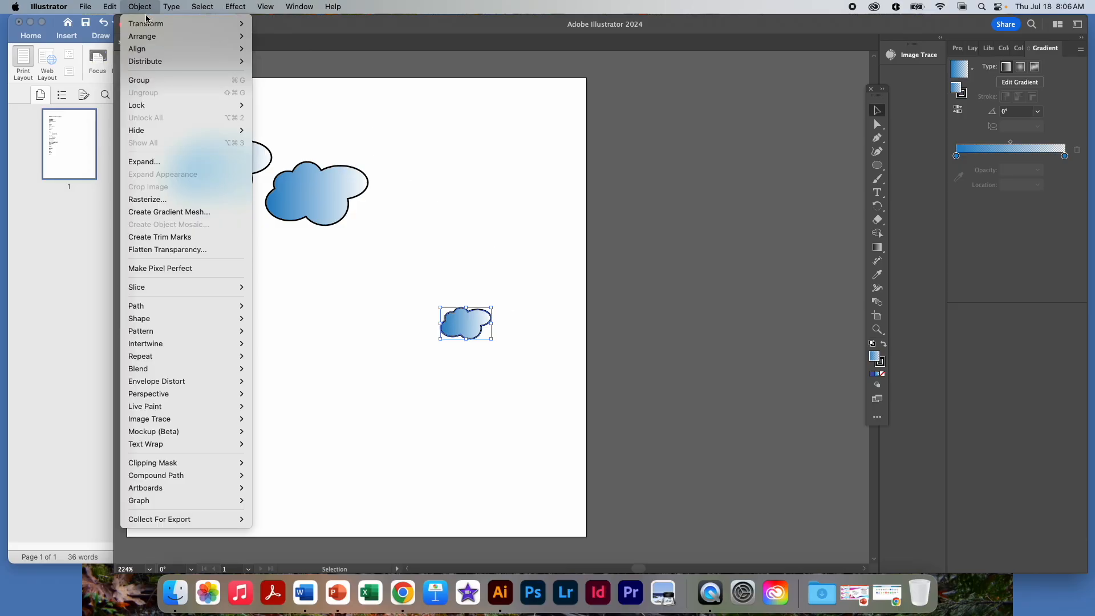
pyautogui.moveTo(150, 24)
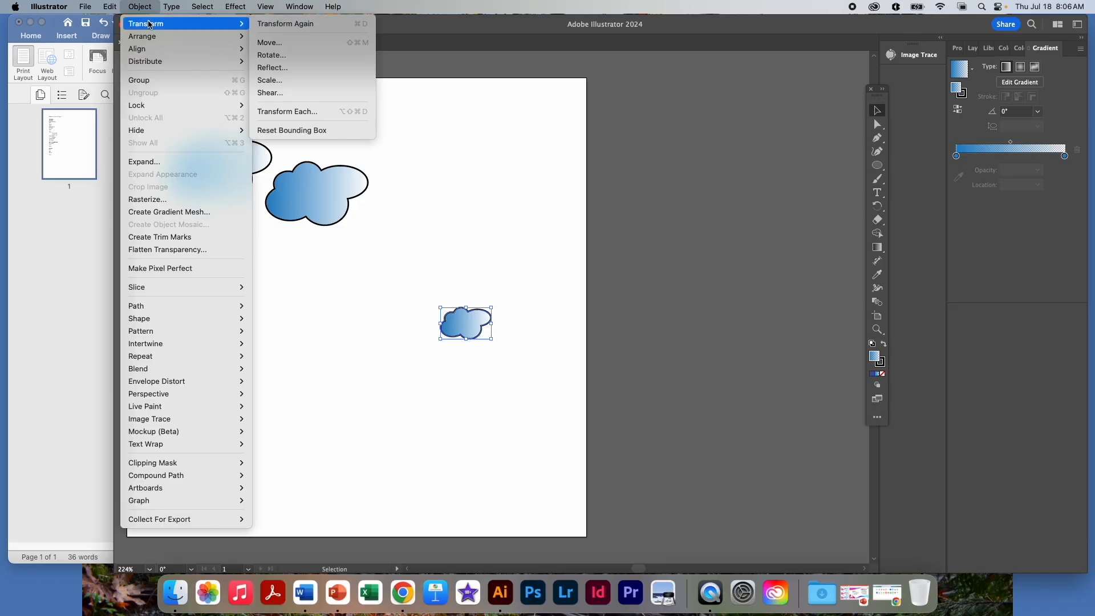
pyautogui.click(294, 68)
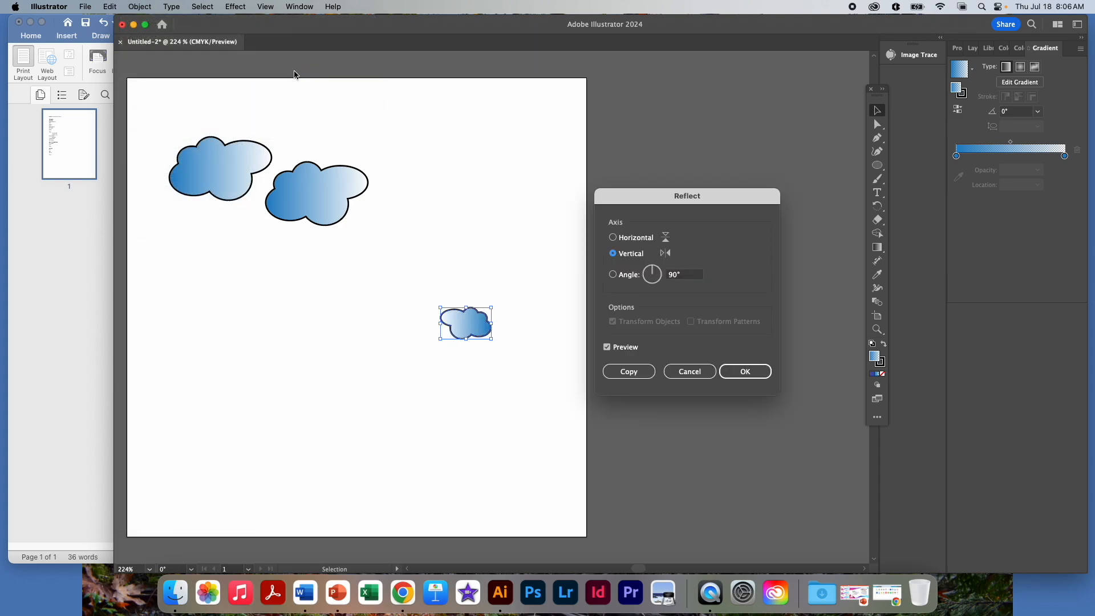
pyautogui.click(741, 372)
# Step: Place the small mirrored cloud just below the gap between the two larger clouds, deselect it and show the document properties
pyautogui.moveTo(468, 324); pyautogui.dragTo(251, 228)
pyautogui.click(336, 282)
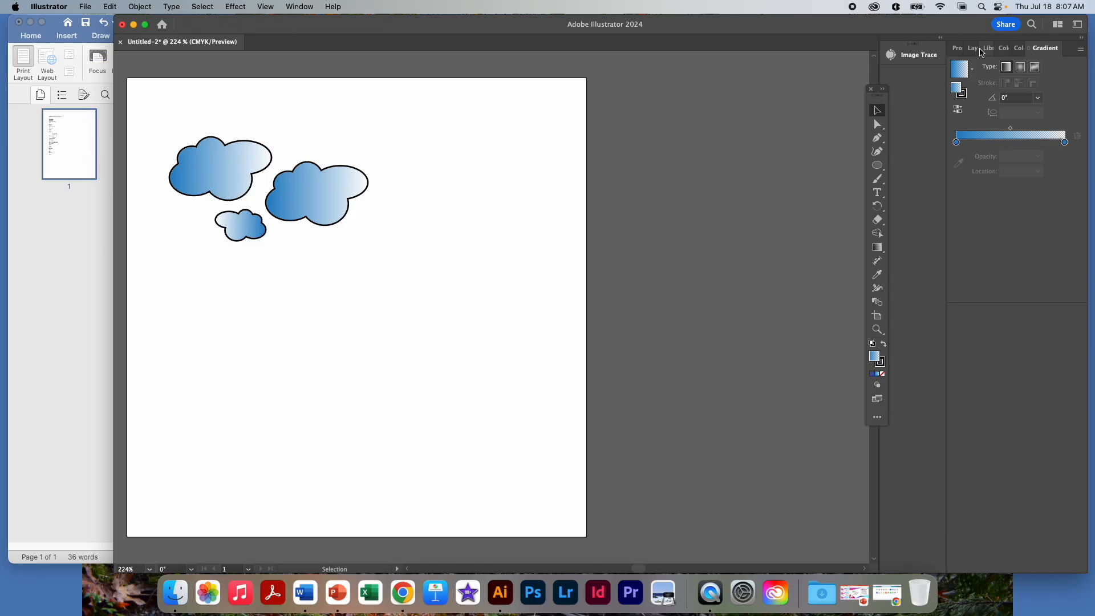
pyautogui.click(957, 48)
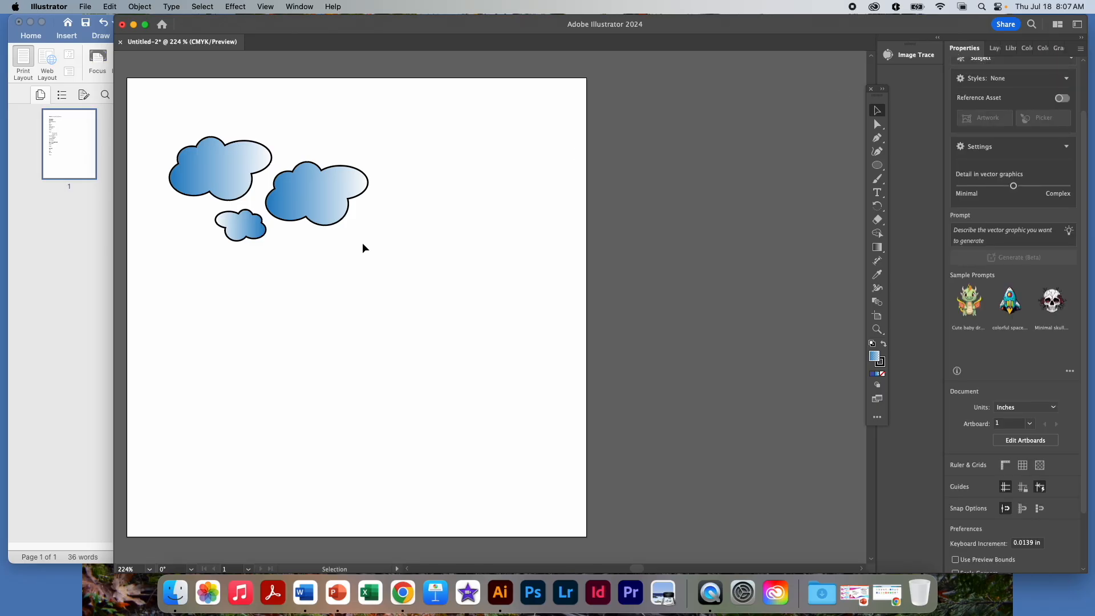